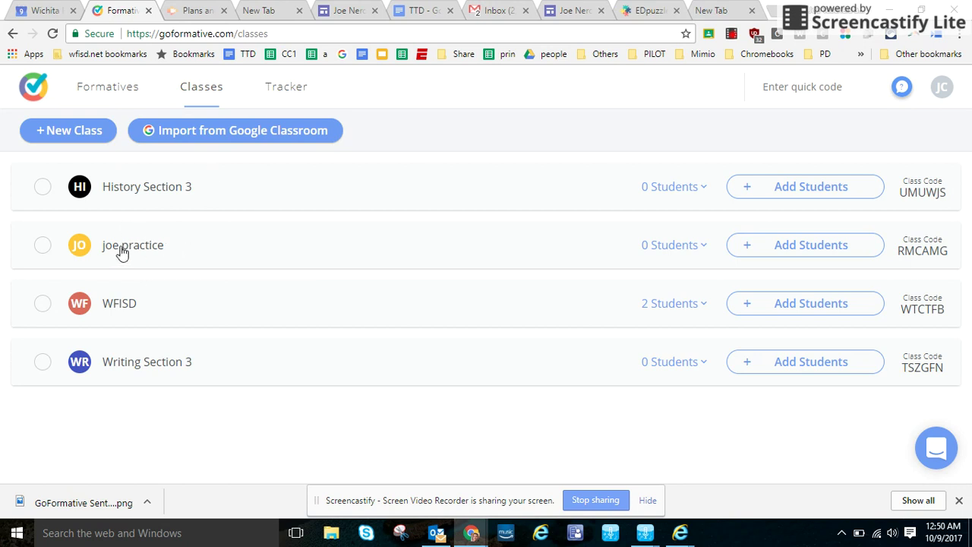
Open the formative Continents and Oceans TRAINING OPEN from the formatives list and preview it
left_click(114, 97)
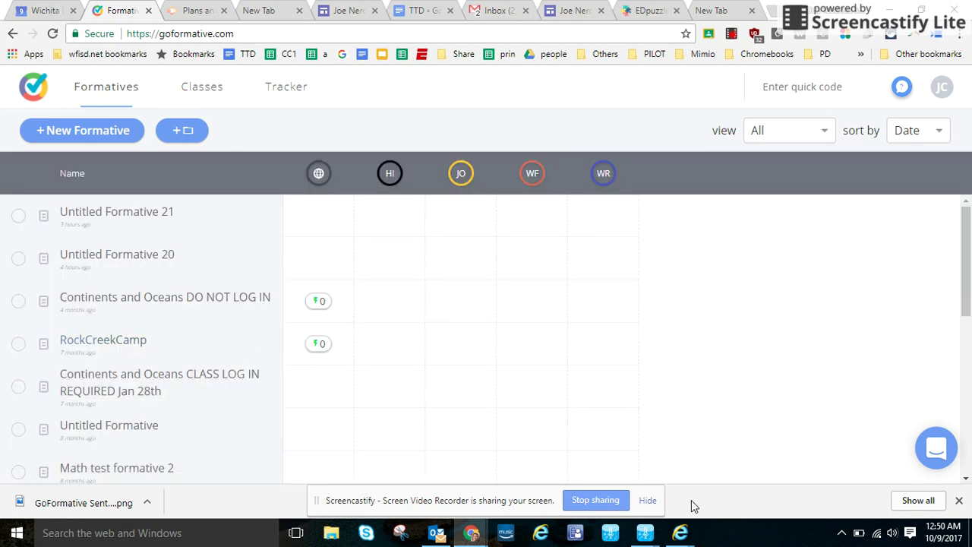
left_click(647, 501)
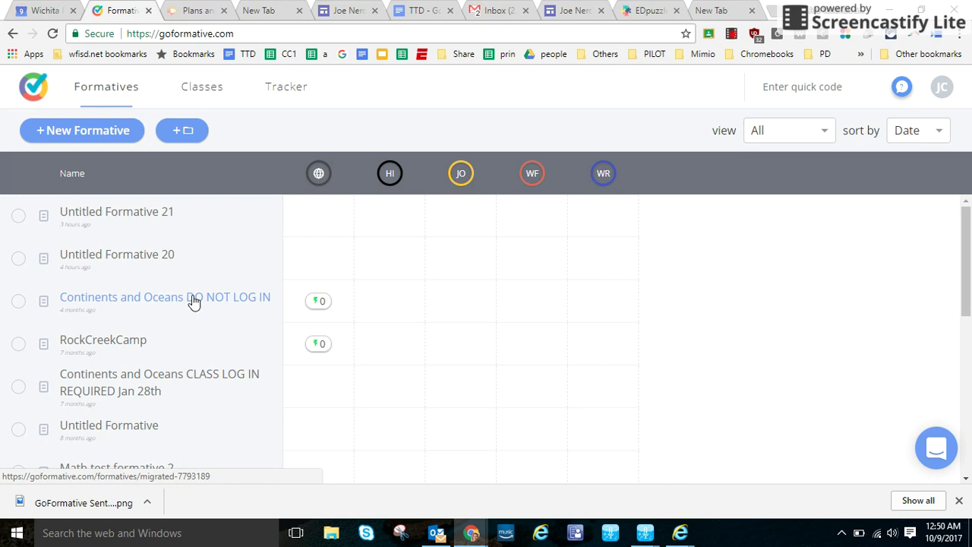
scroll(192, 297, "down", 3)
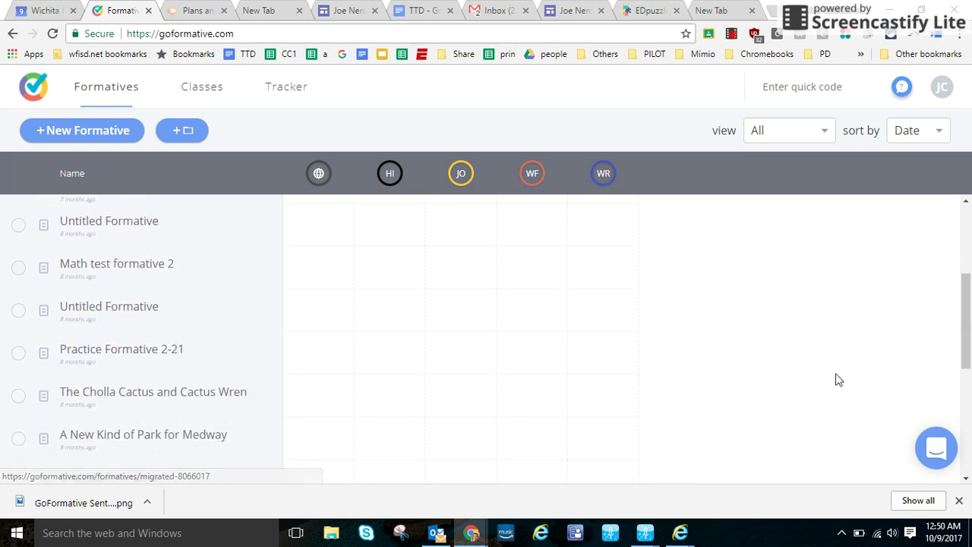
left_click_drag(966, 325, 964, 376)
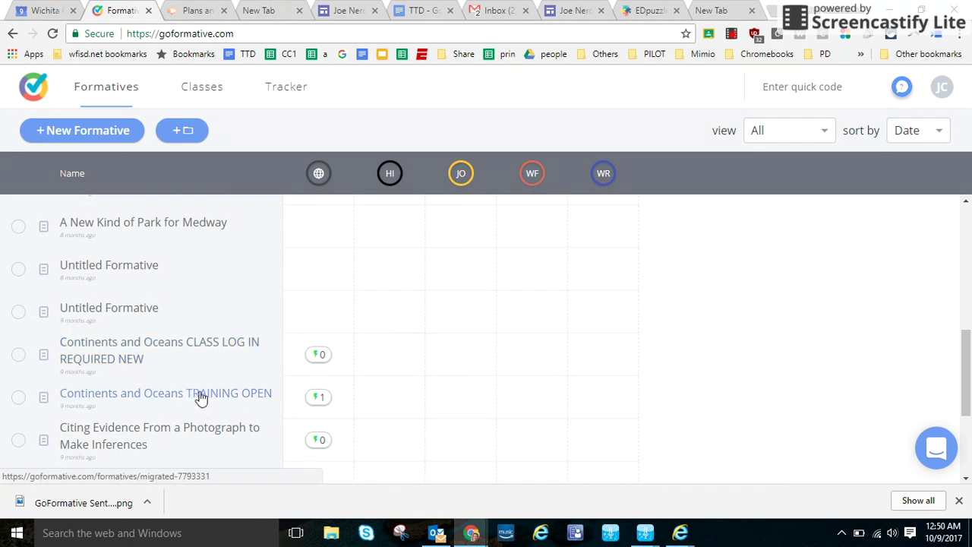
left_click(238, 407)
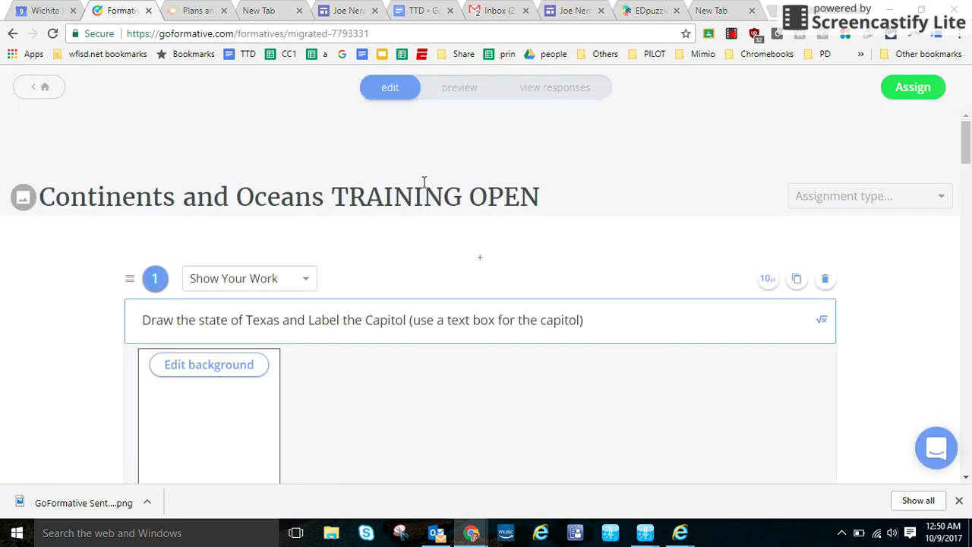
left_click(453, 89)
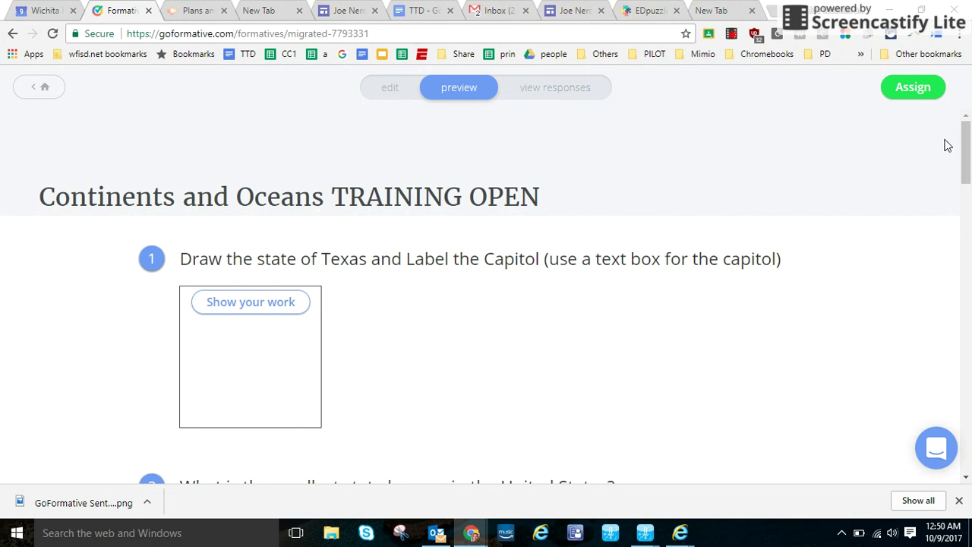
Assign the formative to the practice class, with Return scores and Return correct answers both set to Decide later
left_click(901, 91)
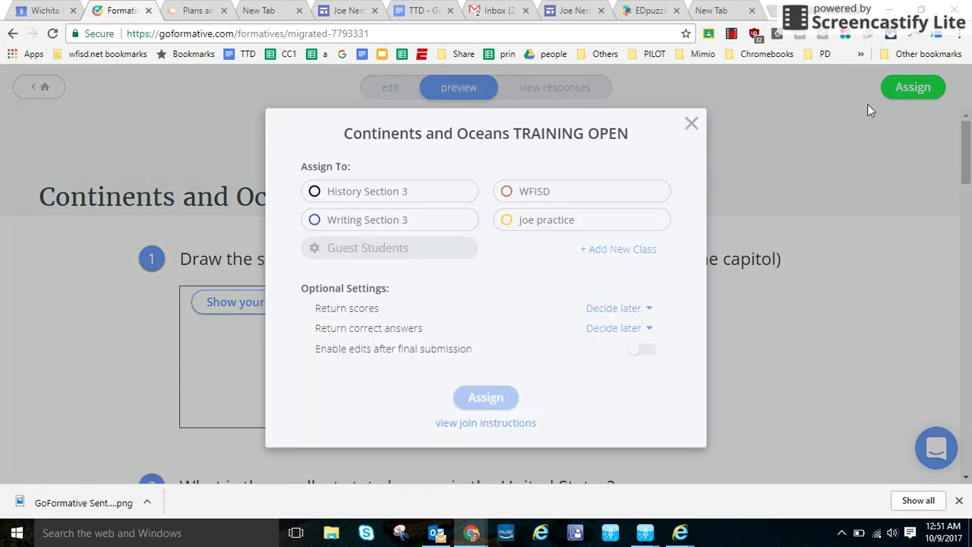
left_click(519, 228)
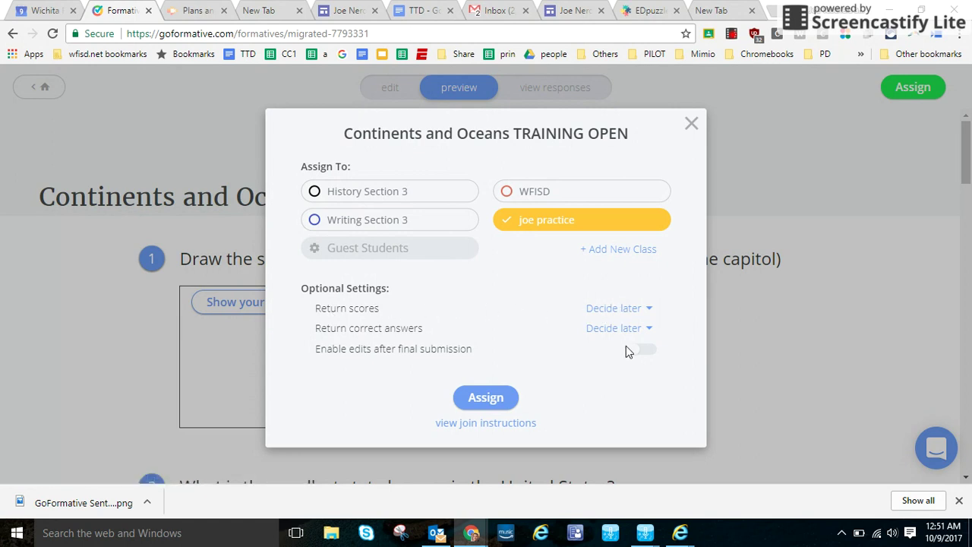
left_click(631, 308)
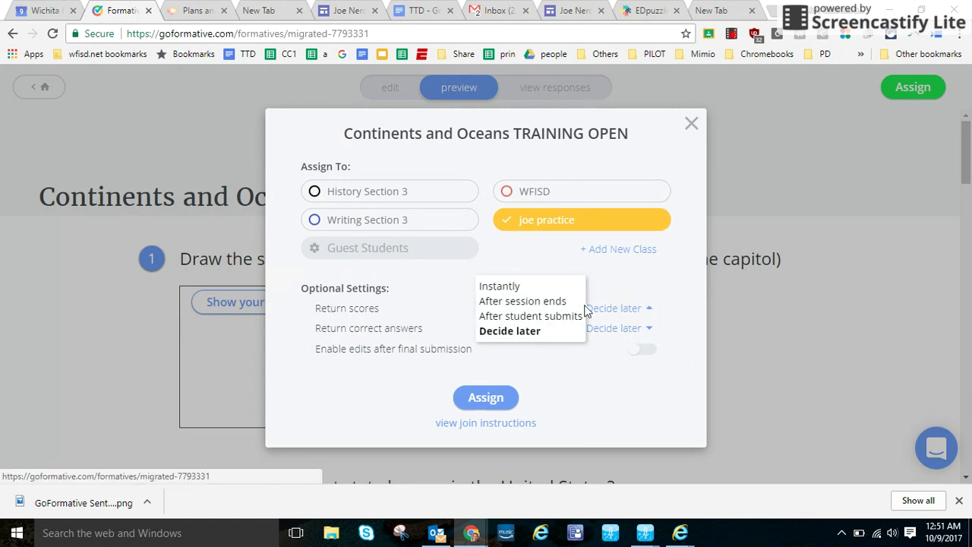
left_click(529, 332)
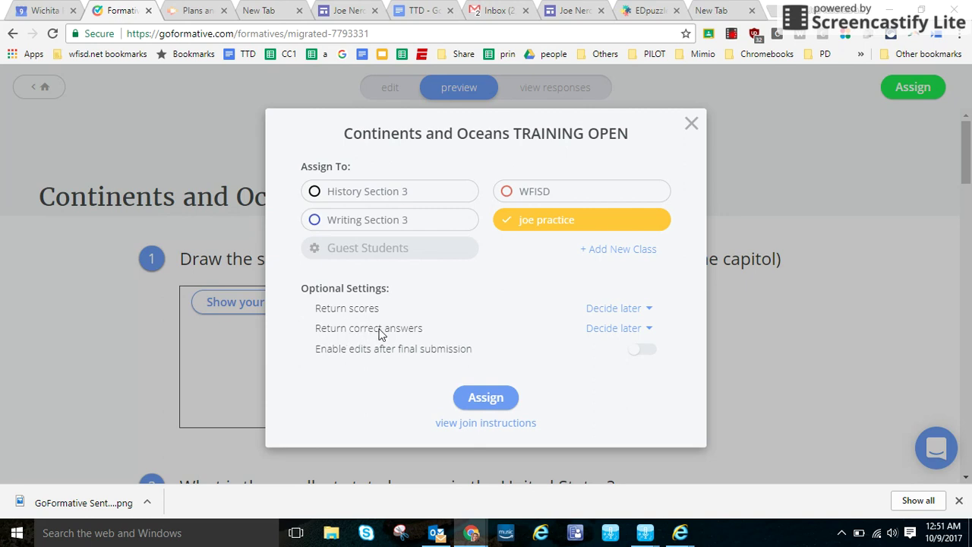
left_click(608, 328)
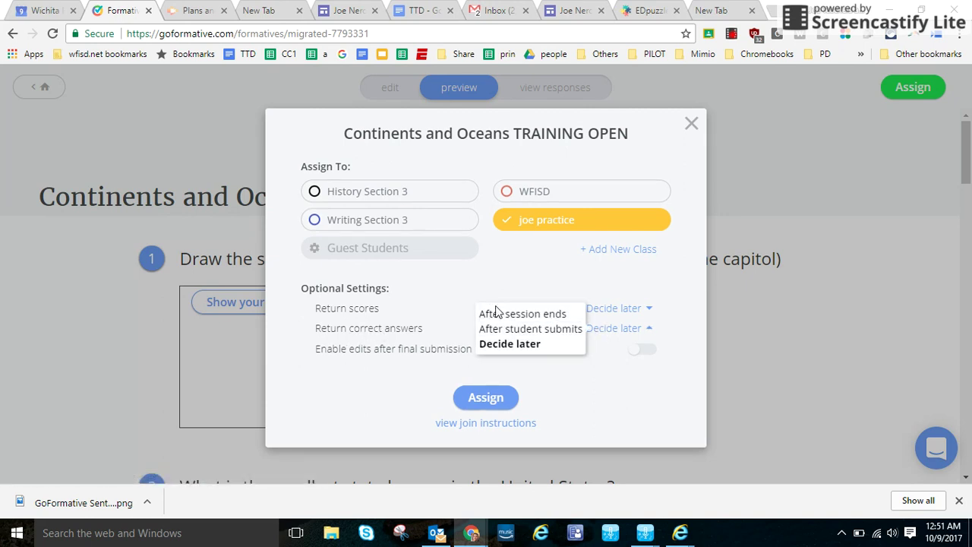
left_click(508, 344)
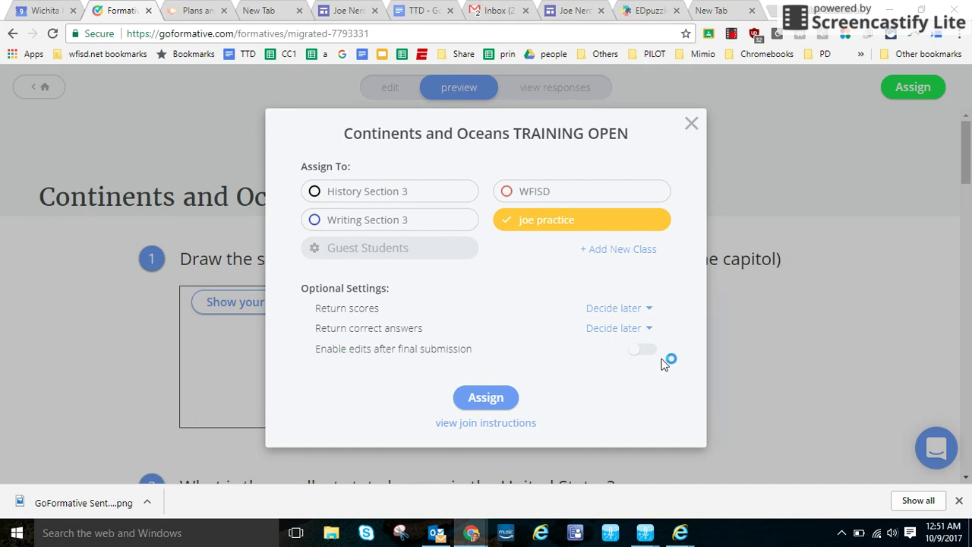
left_click(491, 399)
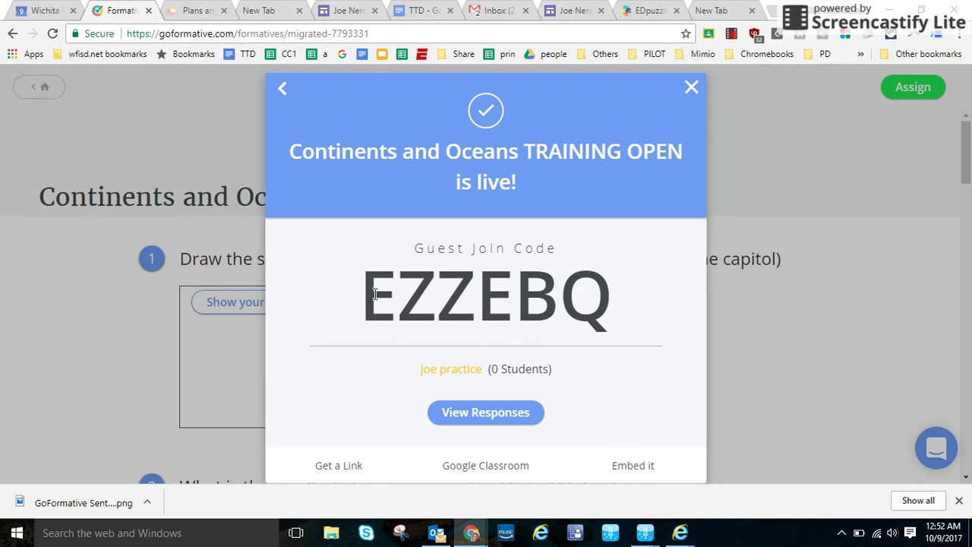
Highlight the guest join code and close the assignment confirmation
left_click_drag(367, 294, 619, 310)
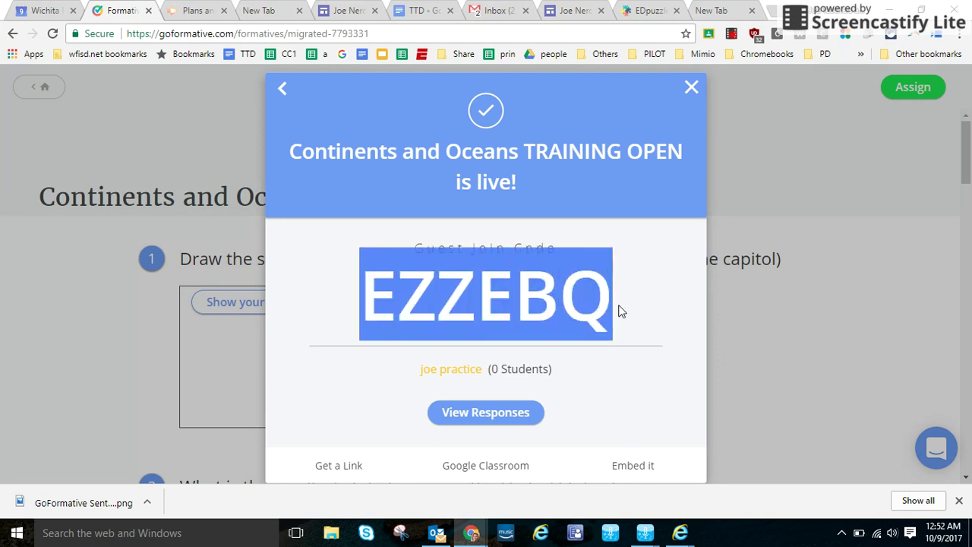
left_click(617, 311)
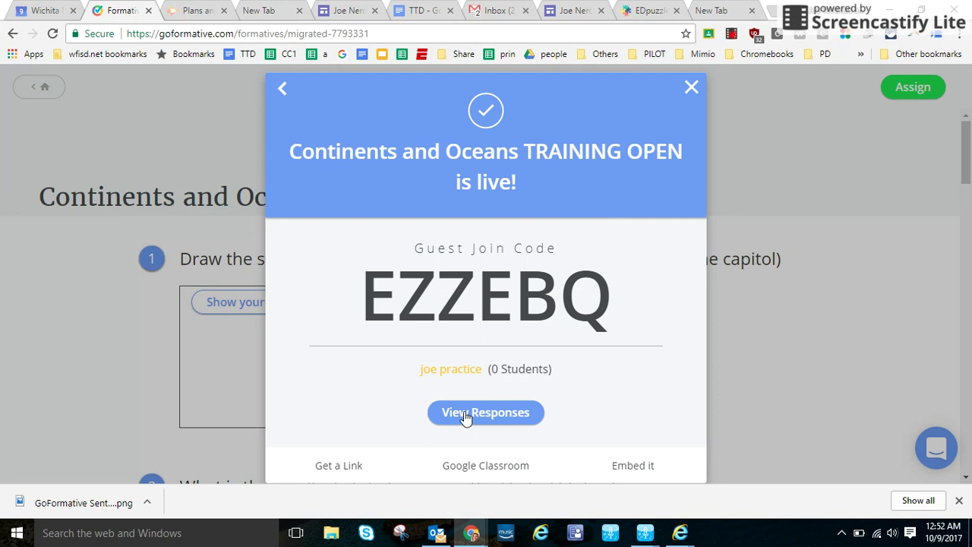
left_click(691, 89)
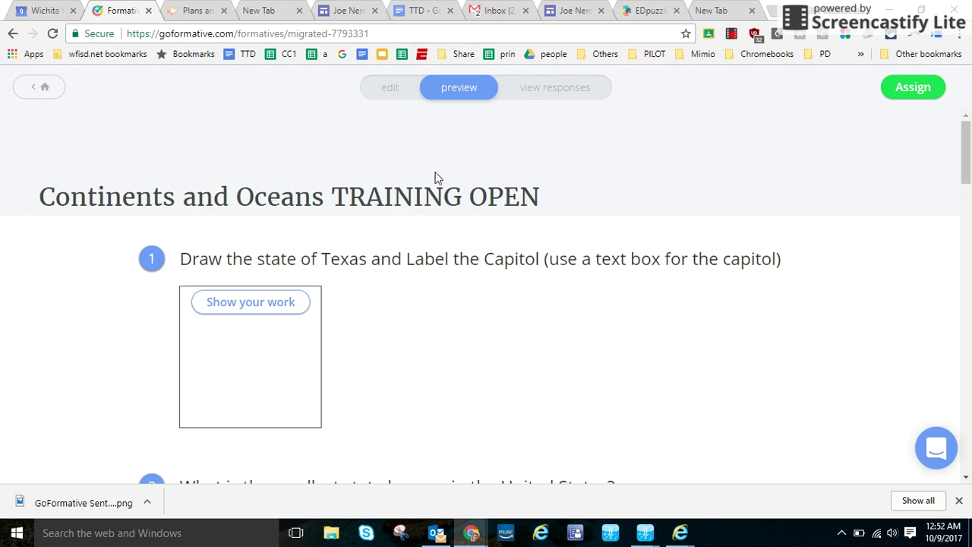
Open the formative's student responses and look through questions 2, 3 and 12
left_click(562, 90)
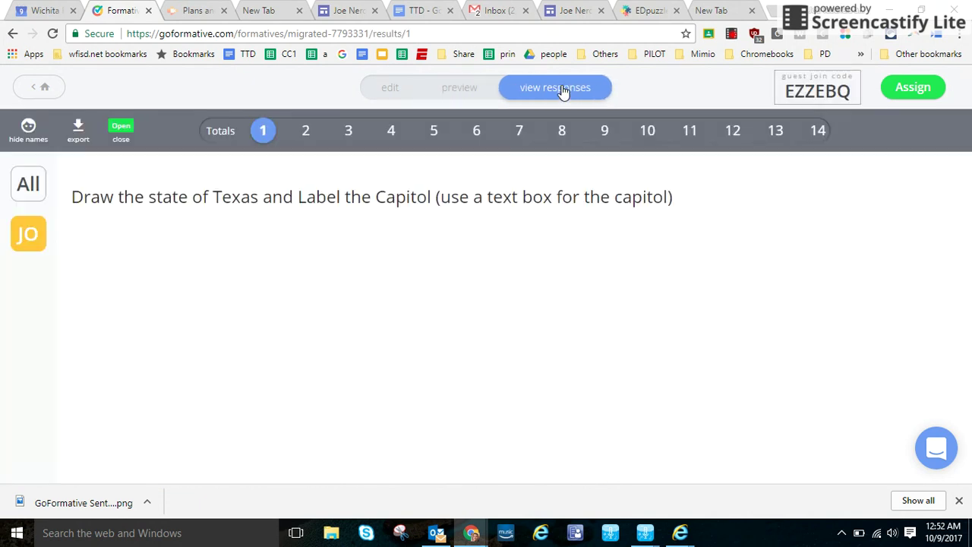
left_click(316, 136)
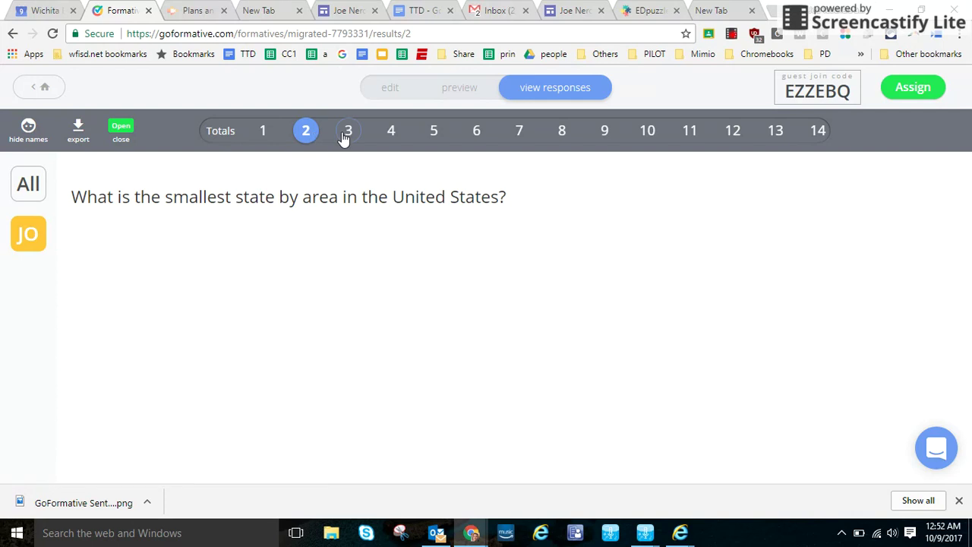
left_click(348, 134)
left_click(732, 131)
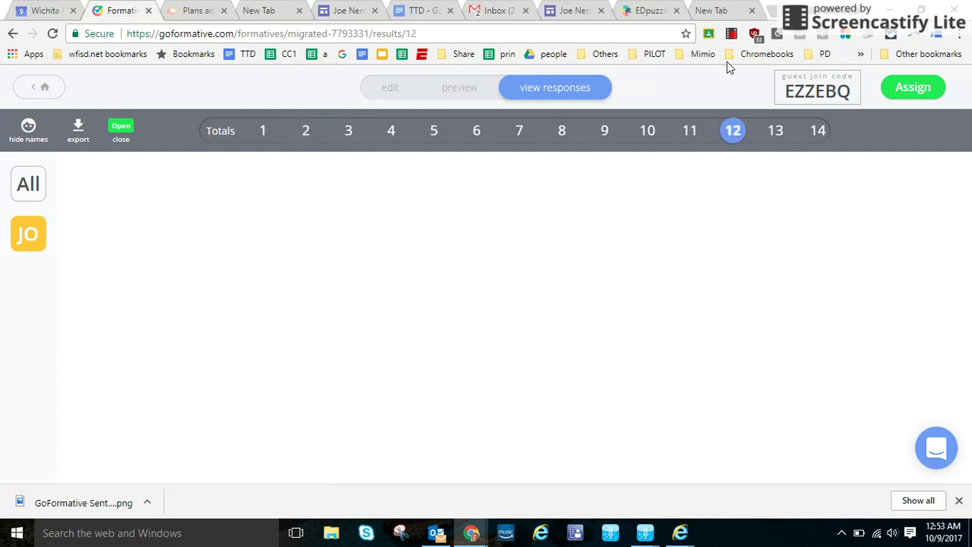
left_click(732, 34)
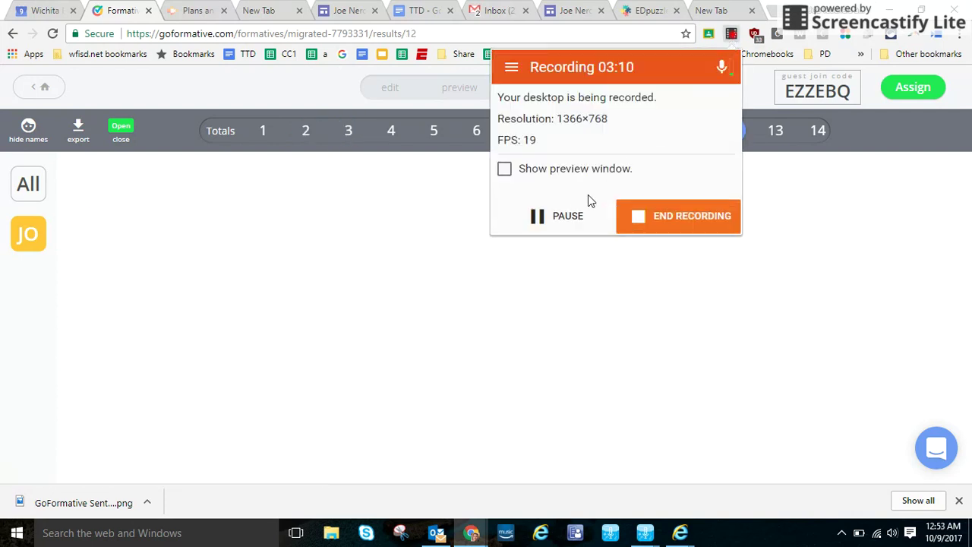
left_click(577, 214)
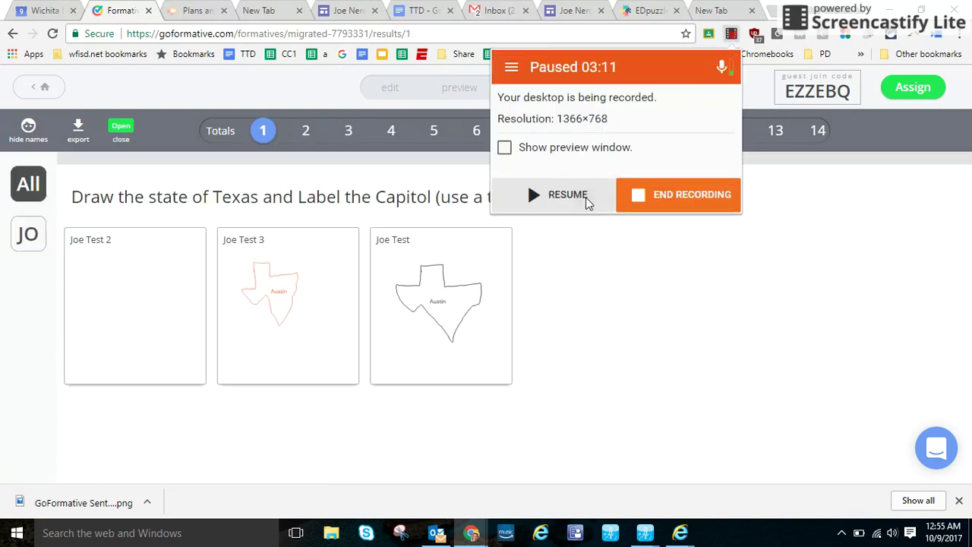
left_click(554, 196)
left_click(531, 304)
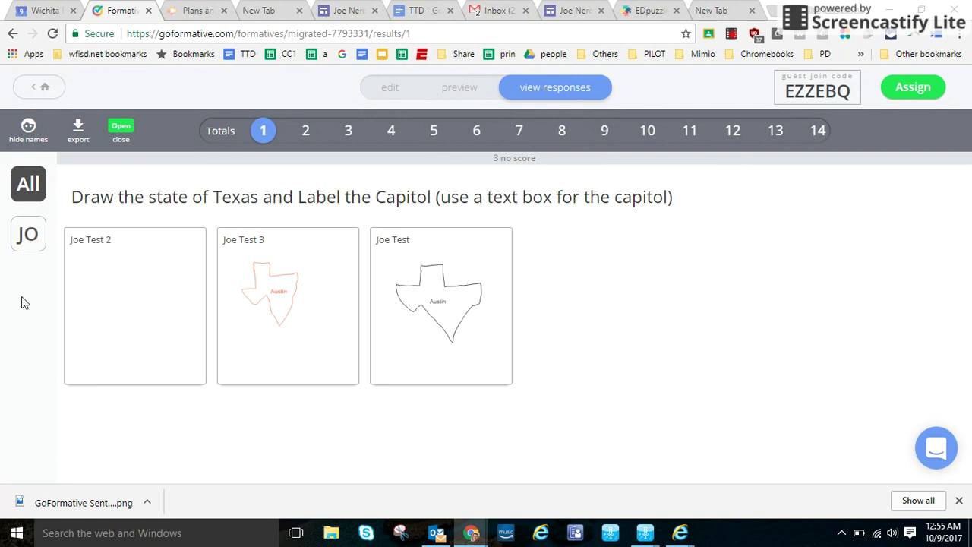
Check question 1's responses for the practice class and for all students, and view all responses to questions 2 to 6
left_click(32, 237)
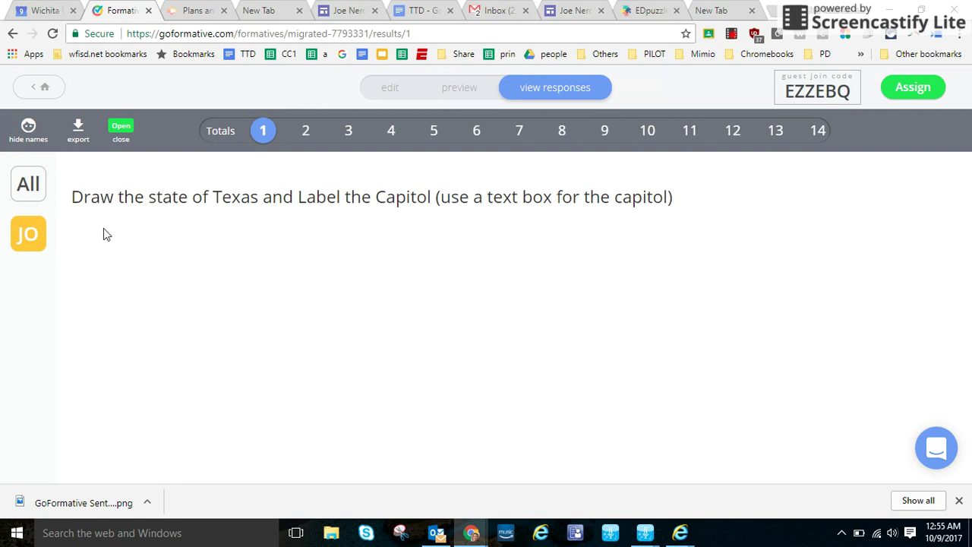
left_click(30, 192)
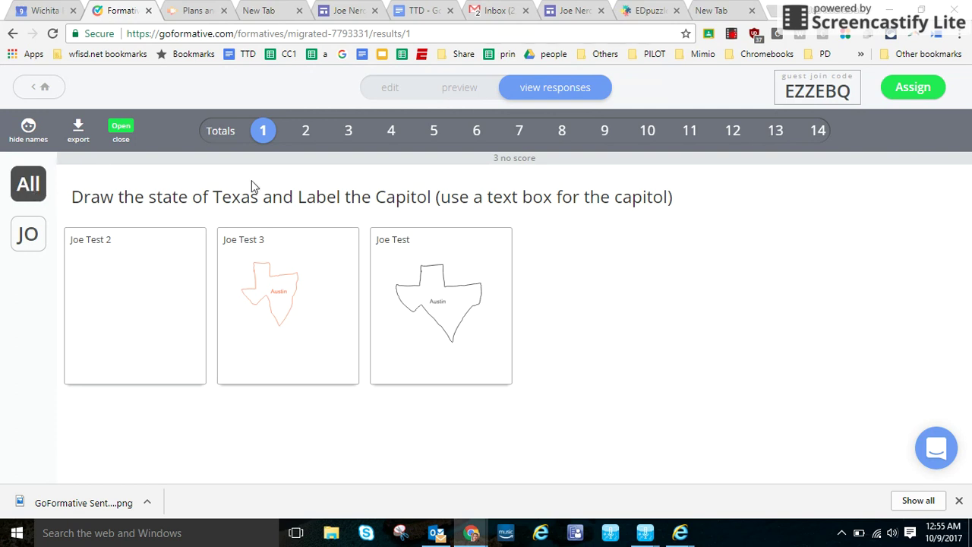
left_click(304, 133)
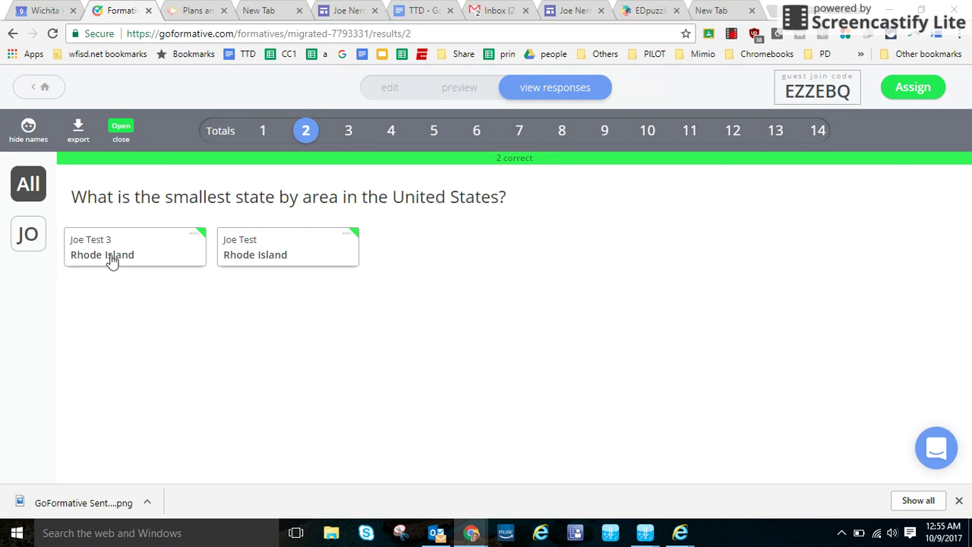
left_click(353, 138)
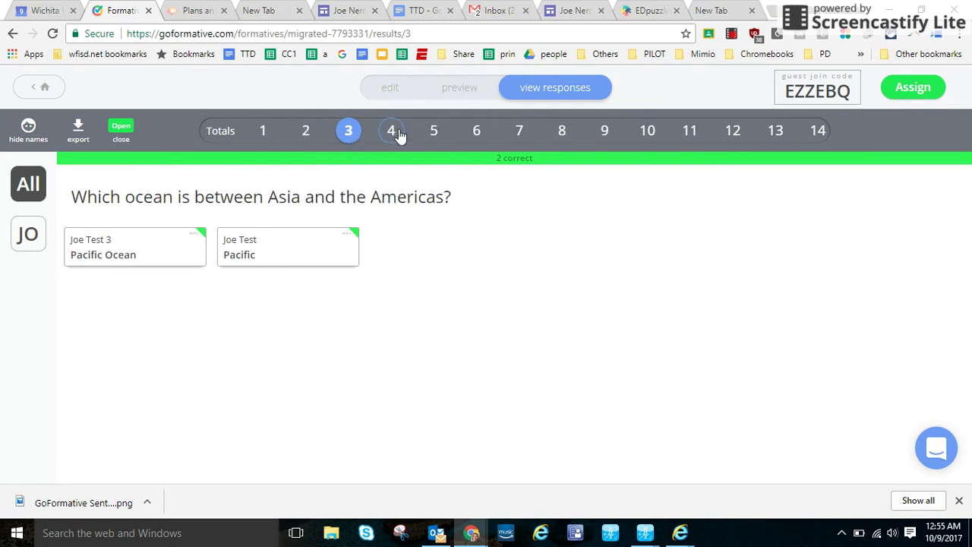
left_click(392, 133)
left_click(430, 132)
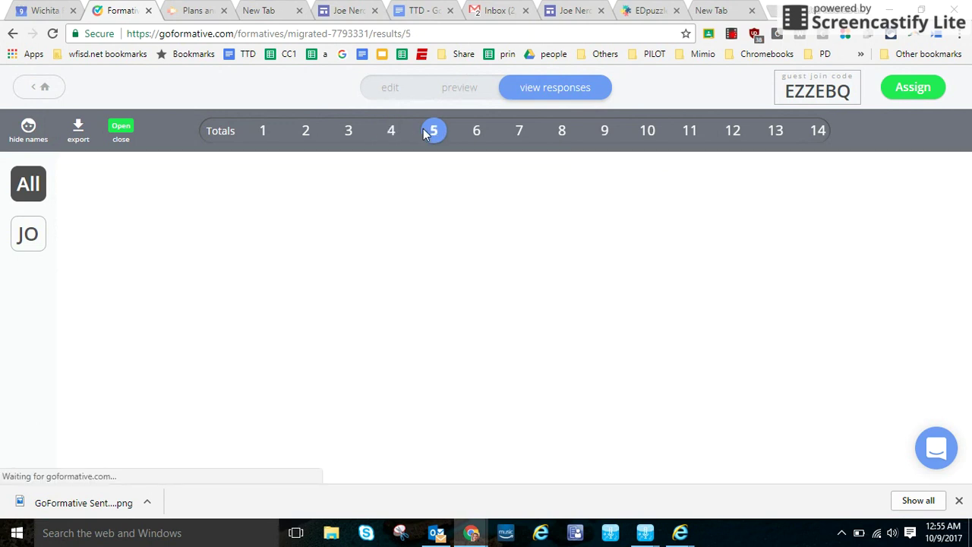
left_click(474, 132)
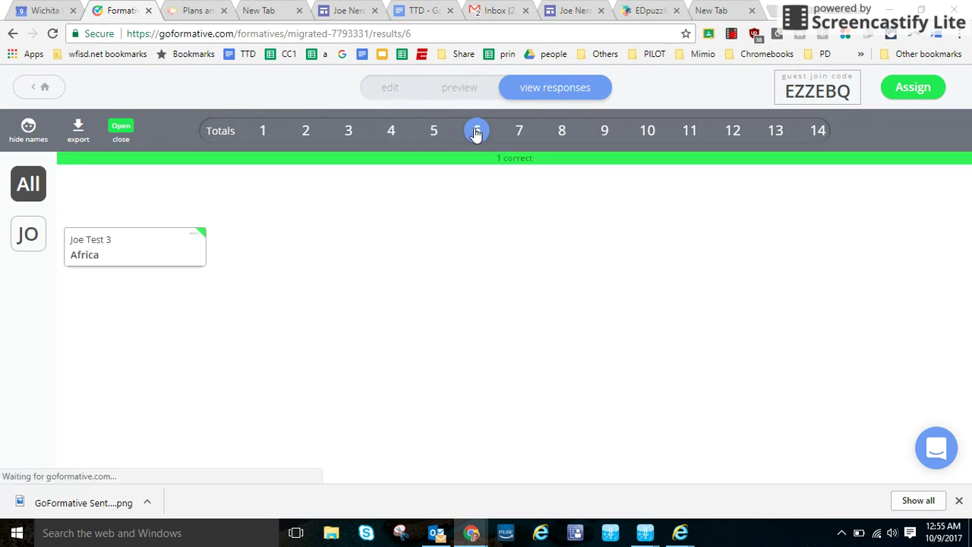
Review all students' responses to questions 12, 13, 14, 11 and 10, and return to question 1
left_click(731, 133)
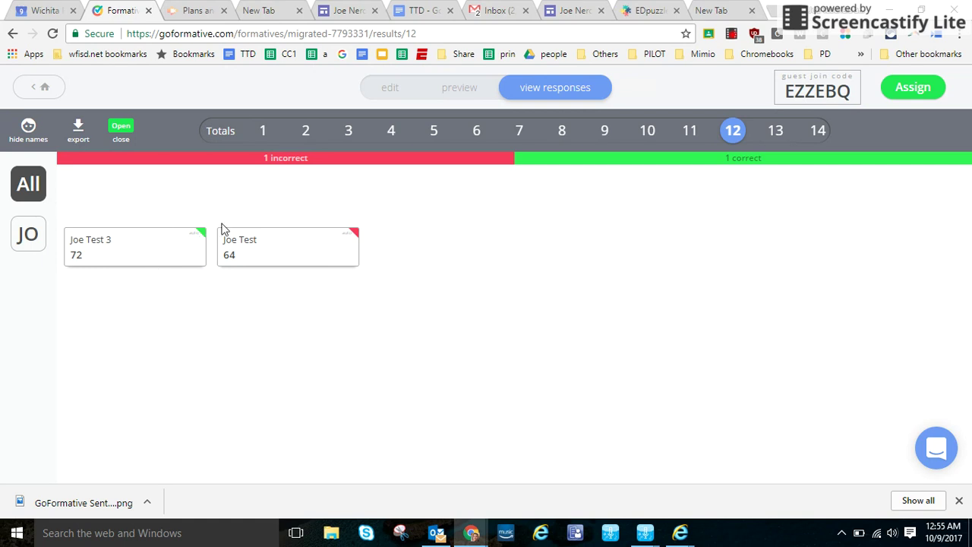
left_click(775, 131)
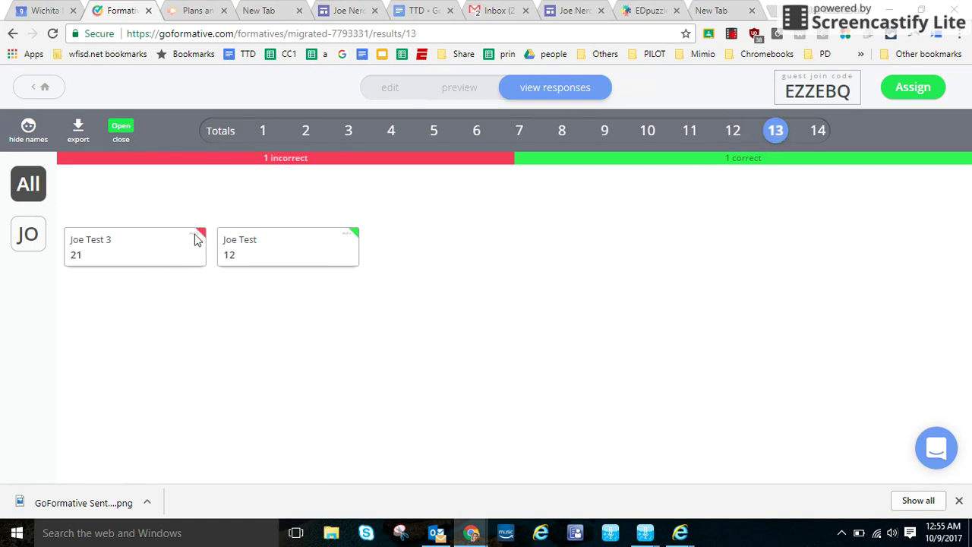
left_click(817, 131)
left_click(678, 134)
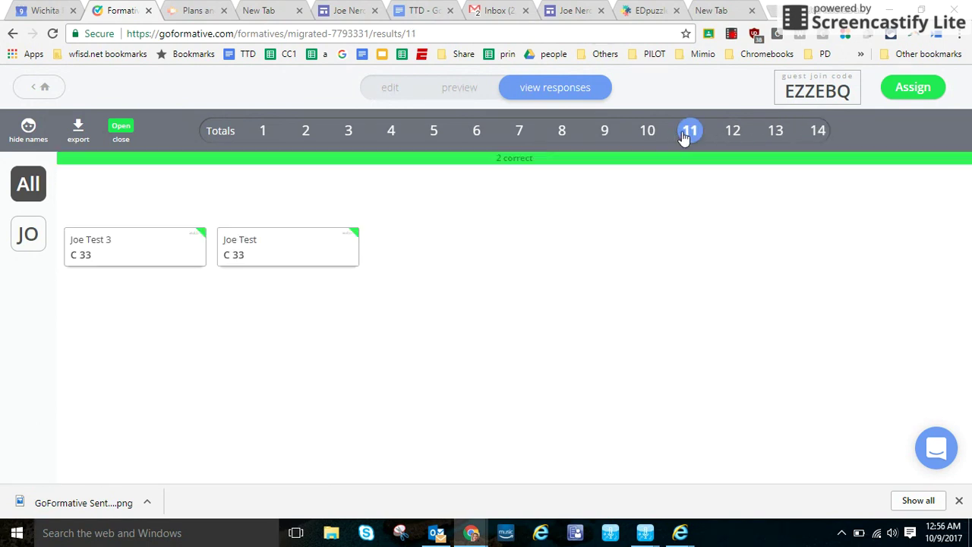
left_click(645, 139)
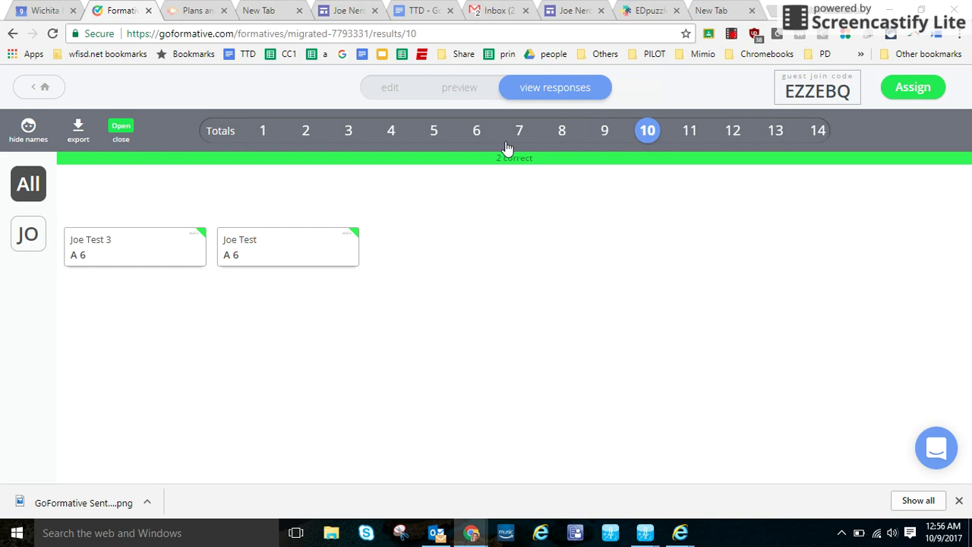
left_click(260, 142)
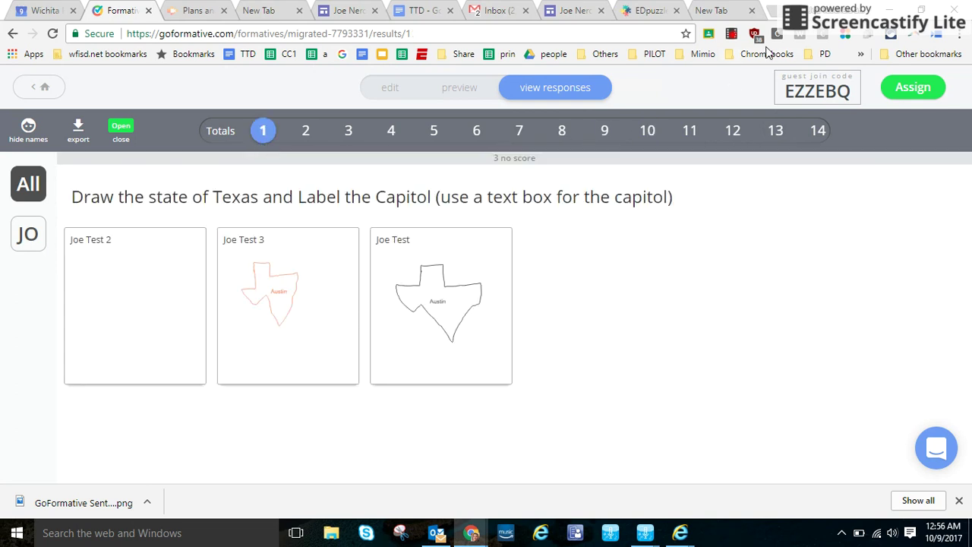
left_click(732, 35)
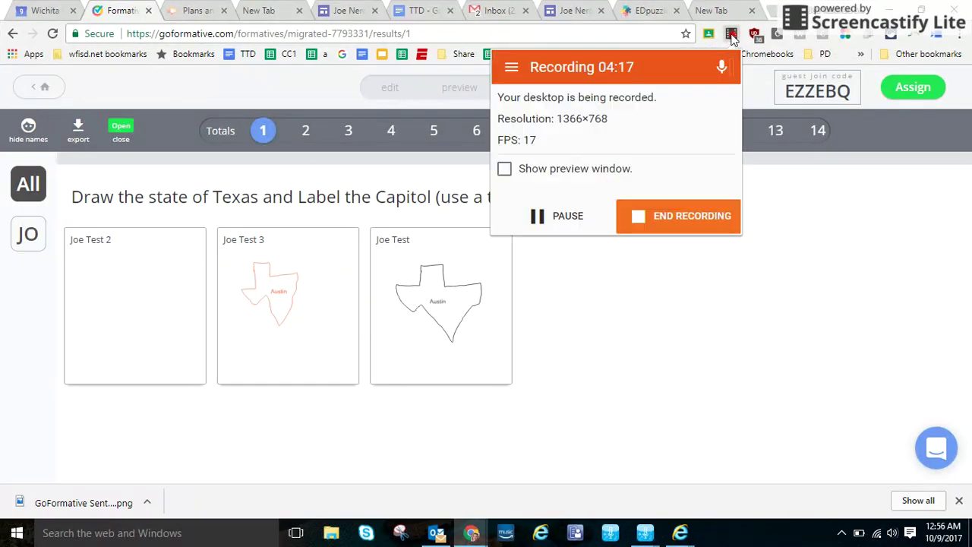